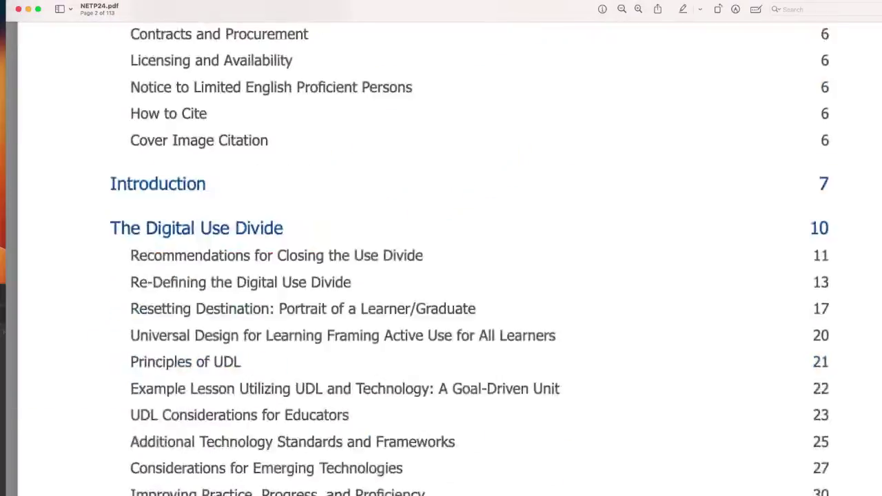
- Start a new notebook and type its title NETP24
scroll(441, 261, "down", 20)
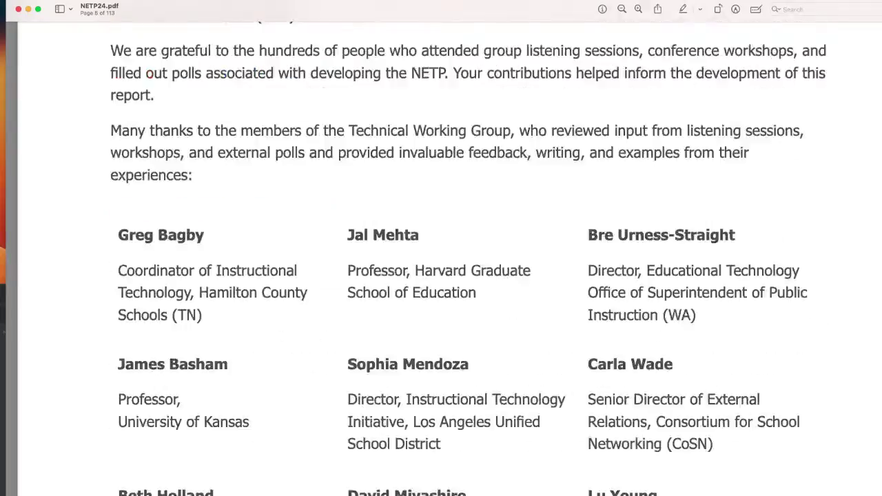
scroll(441, 262, "down", 20)
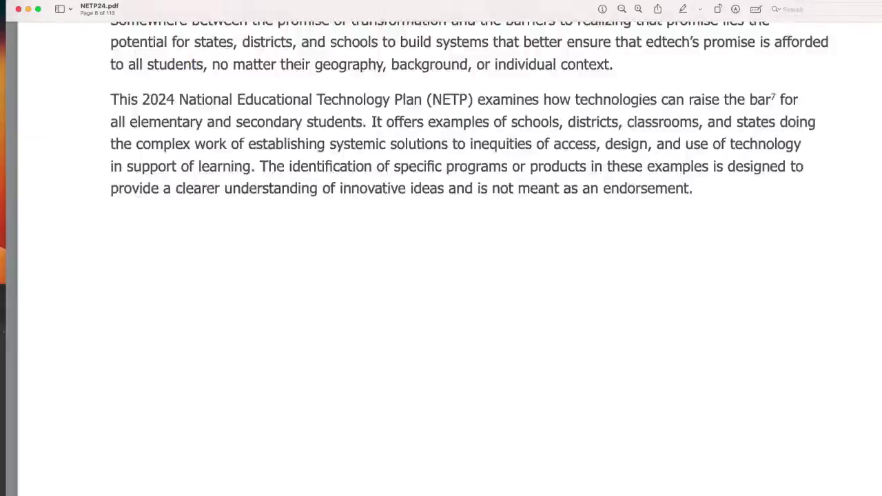
scroll(441, 262, "down", 20)
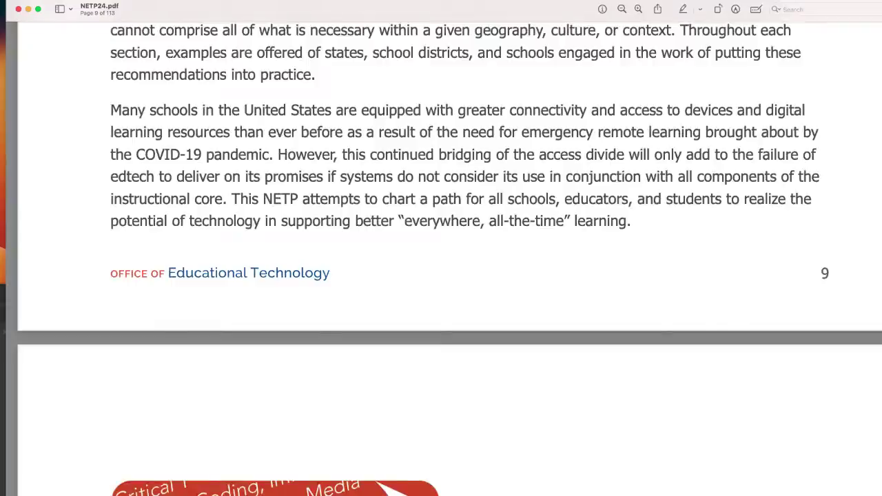
scroll(441, 262, "down", 20)
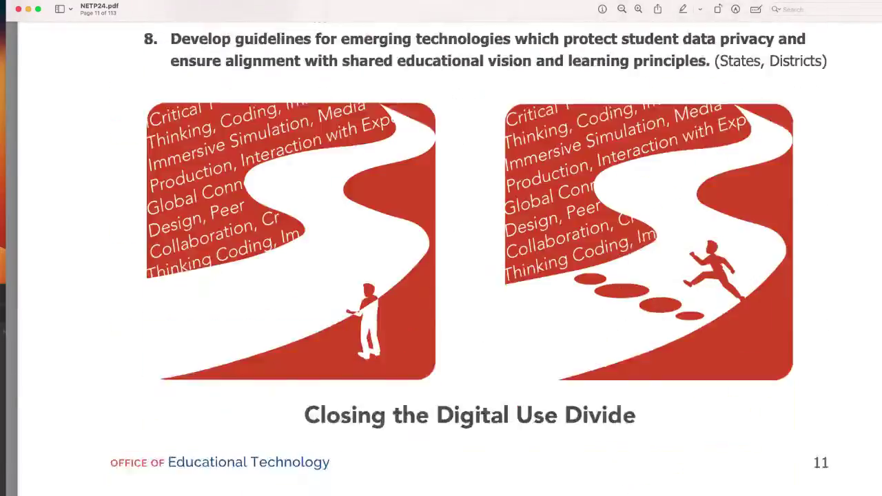
scroll(441, 262, "down", 20)
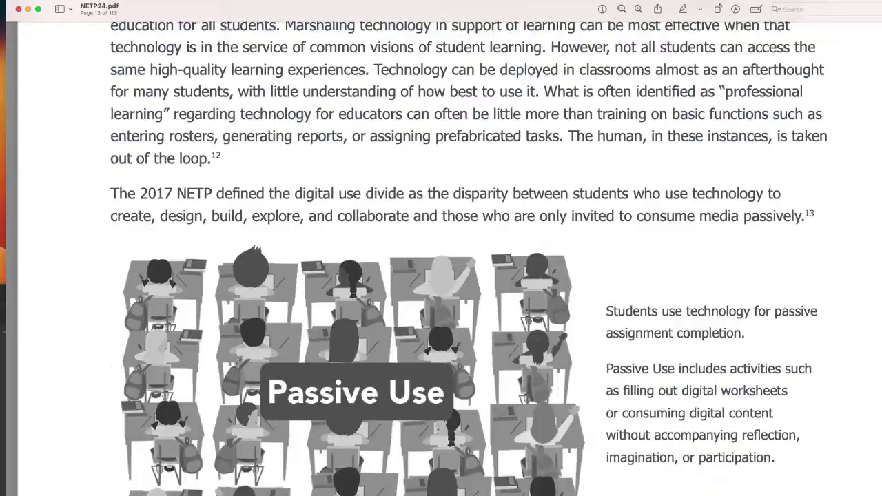
scroll(441, 262, "up", 20)
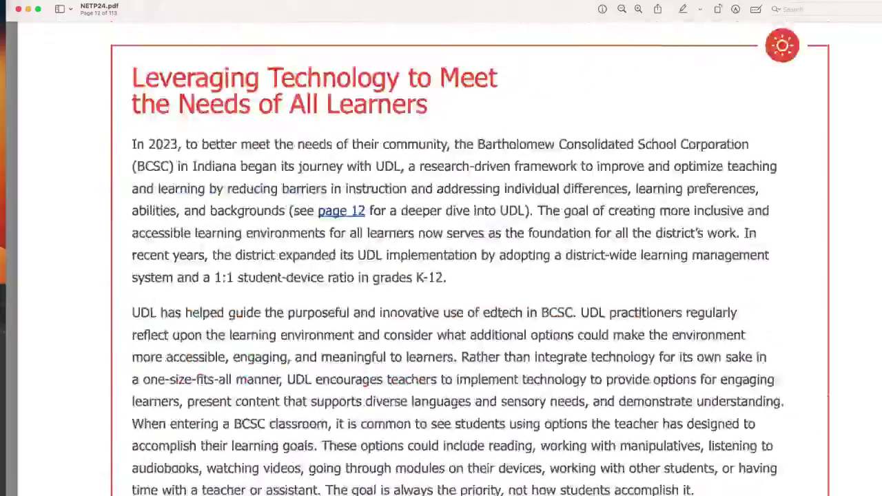
scroll(441, 262, "up", 20)
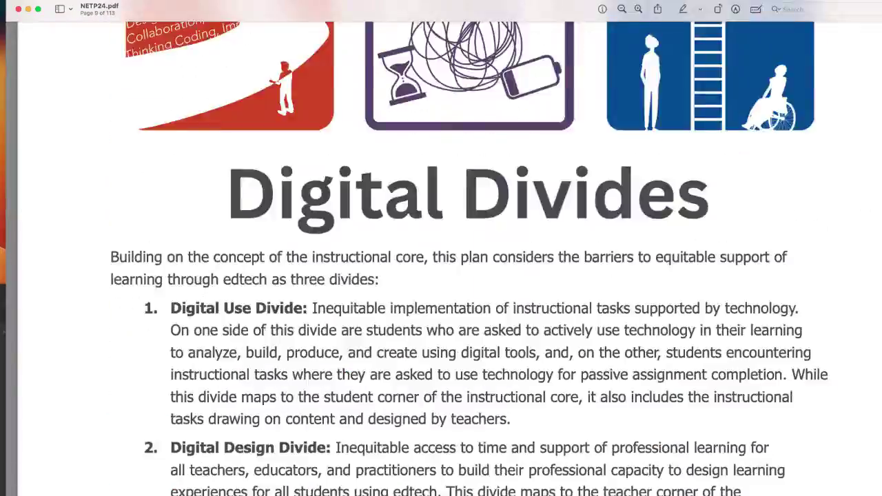
scroll(441, 261, "up", 20)
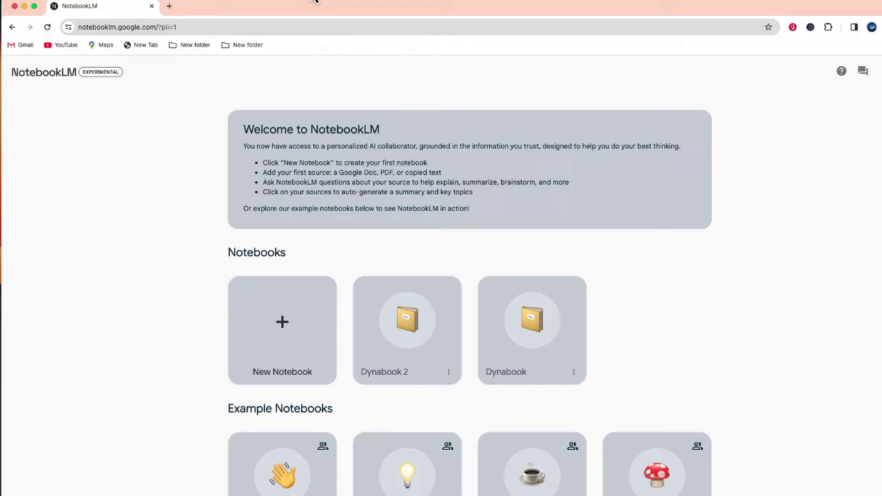
left_click(281, 327)
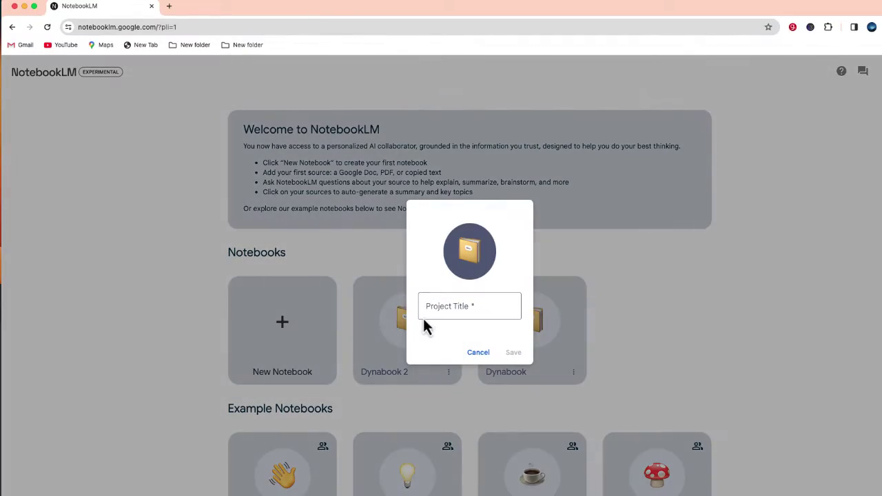
left_click(444, 311)
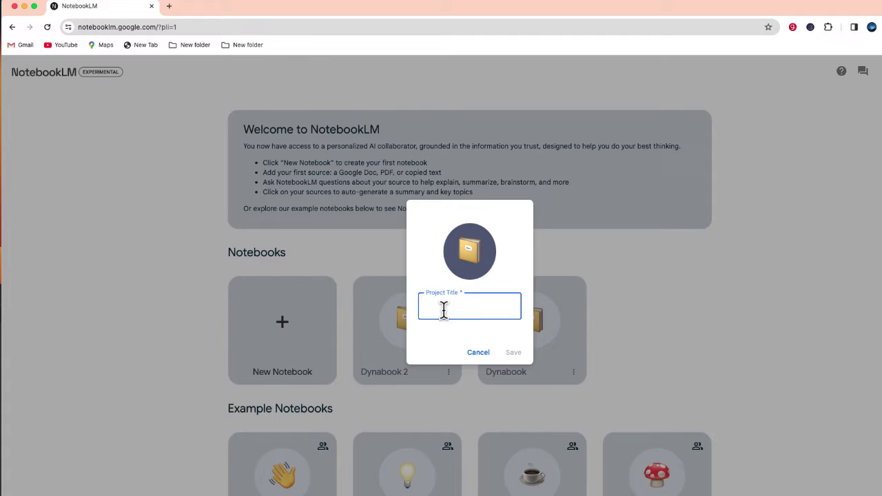
type("NETP24")
- Save the NETP24 notebook and upload NETP24.pdf as its first source
left_click(521, 352)
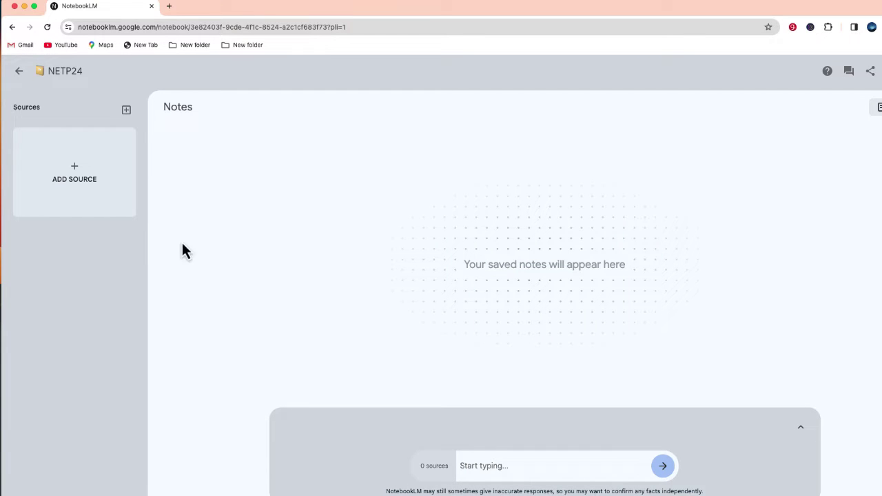
left_click(83, 181)
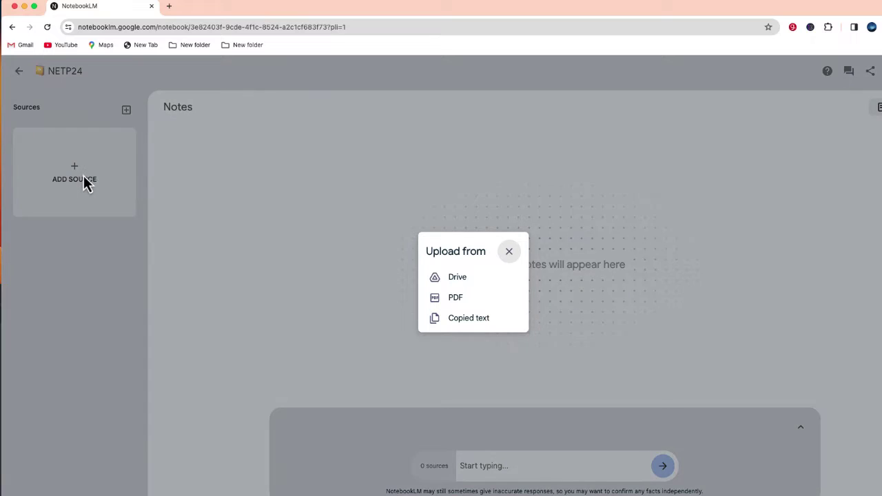
left_click(456, 298)
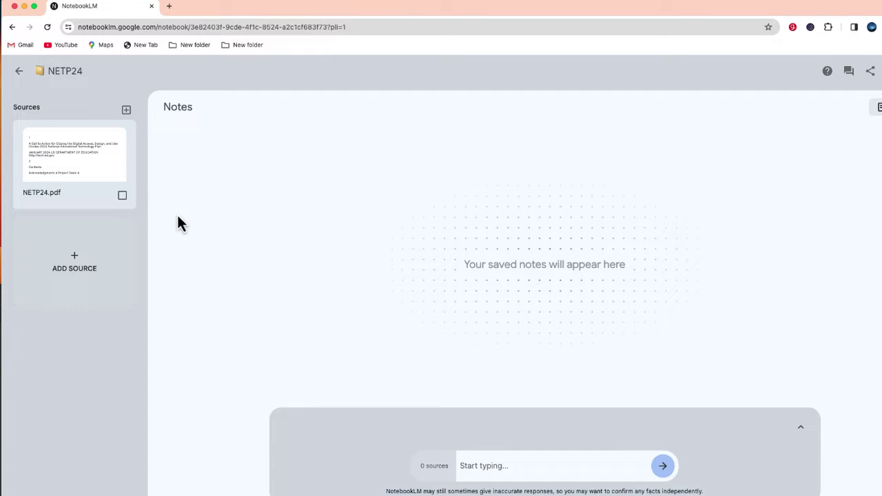
- Open the NETP24.pdf source guide and ask about the Digital health, safety & citizenship key topic
left_click(78, 167)
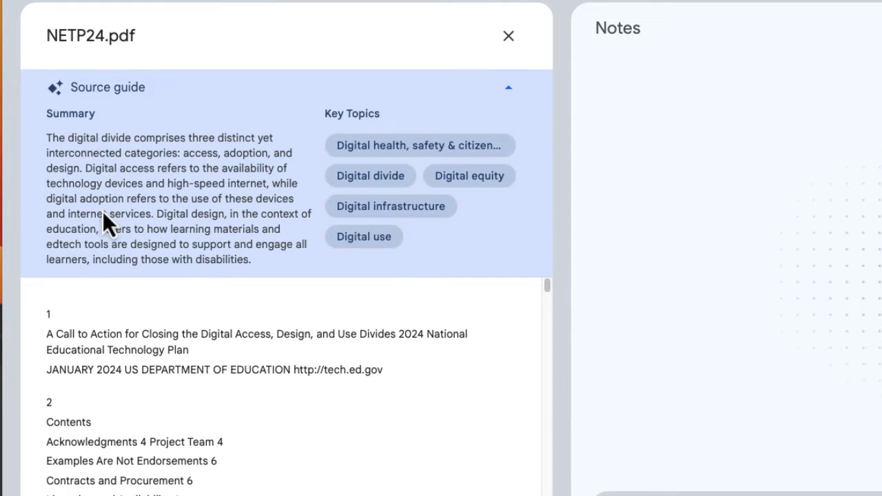
left_click(353, 151)
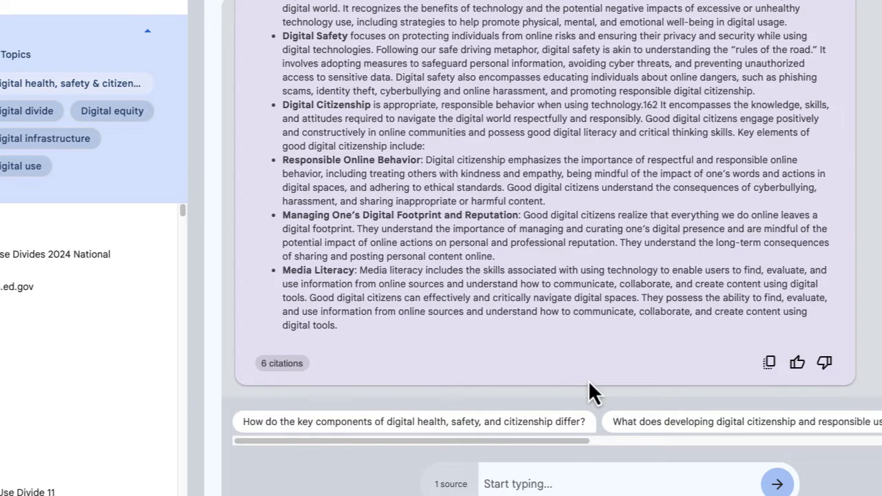
- Ask the suggested question on developing digital citizenship and responsible technology use
left_click(663, 422)
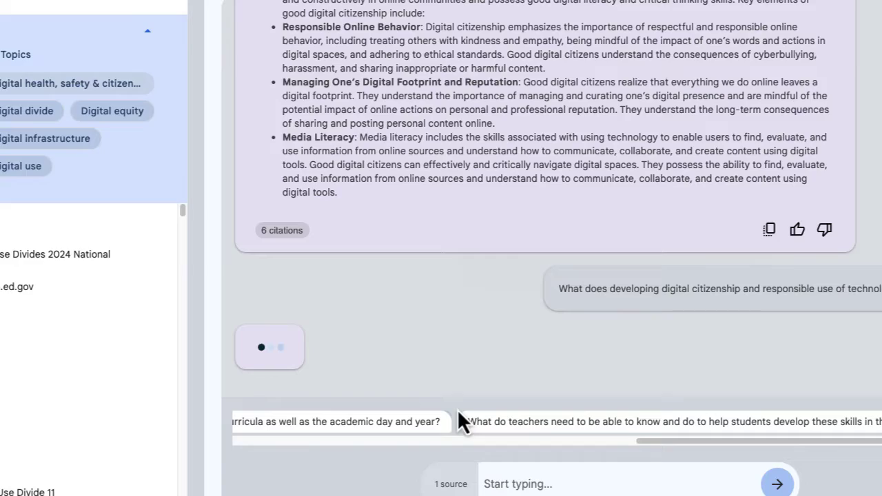
left_click_drag(181, 212, 182, 299)
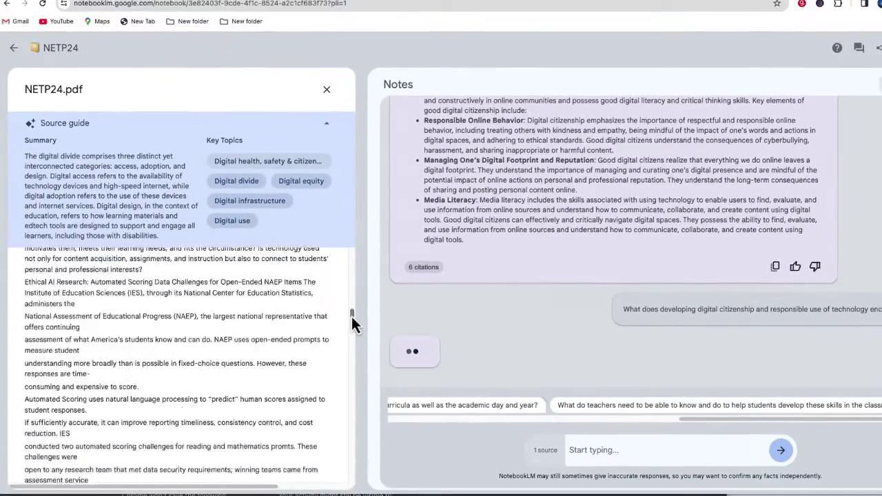
left_click_drag(352, 316, 355, 253)
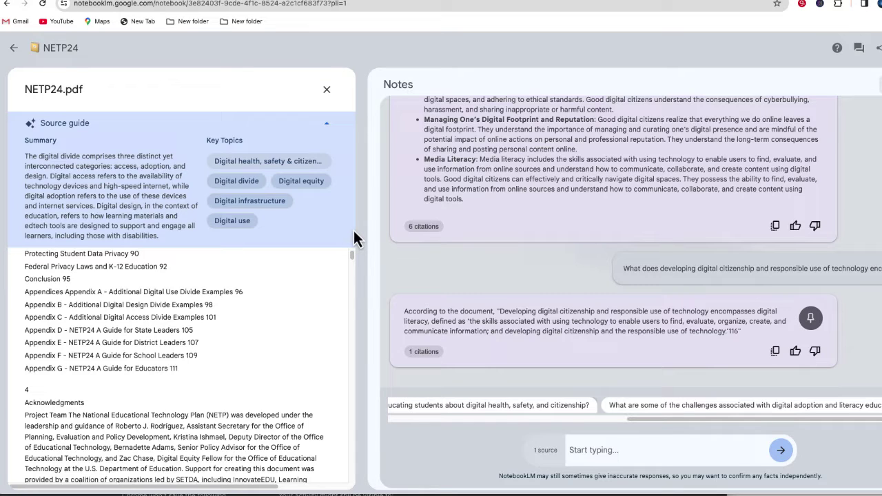
- Paste and send 'Can you create an outline of this entire document' in the chat
left_click(603, 455)
type("Can you create an outline of this entire document")
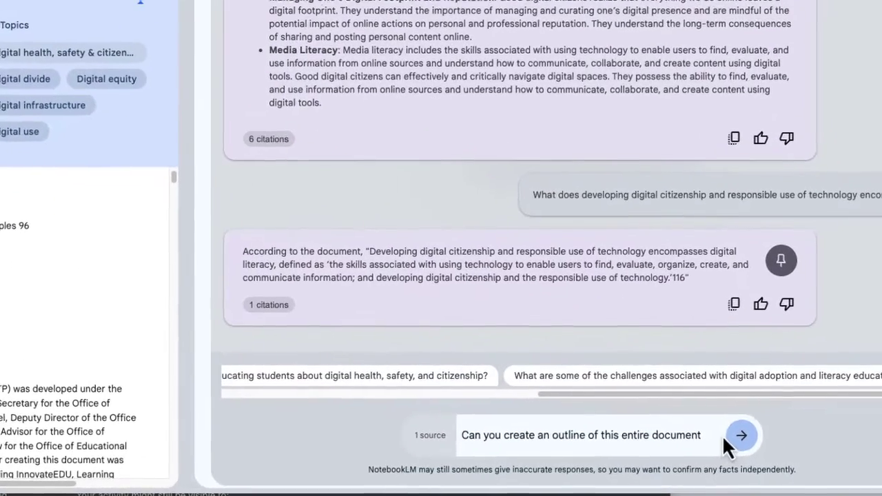
left_click(739, 438)
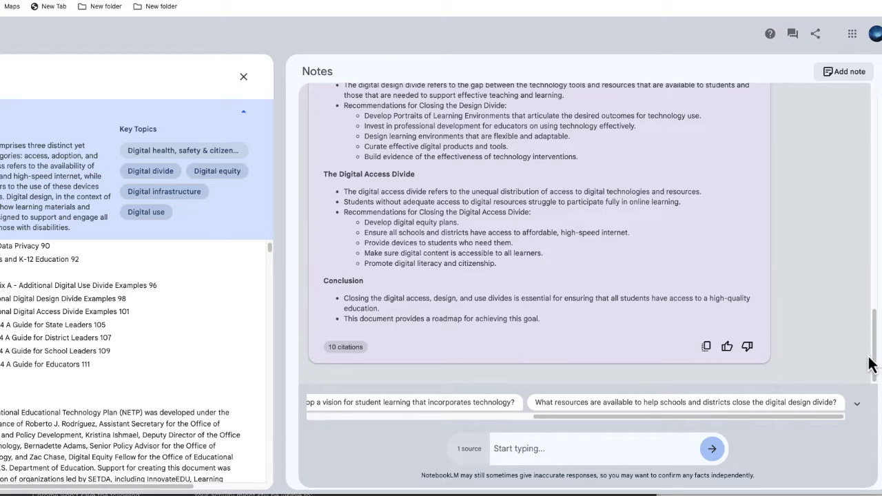
- Expand the outline's 10 citations and view the source passages for citations 1 to 4
left_click_drag(873, 372, 872, 301)
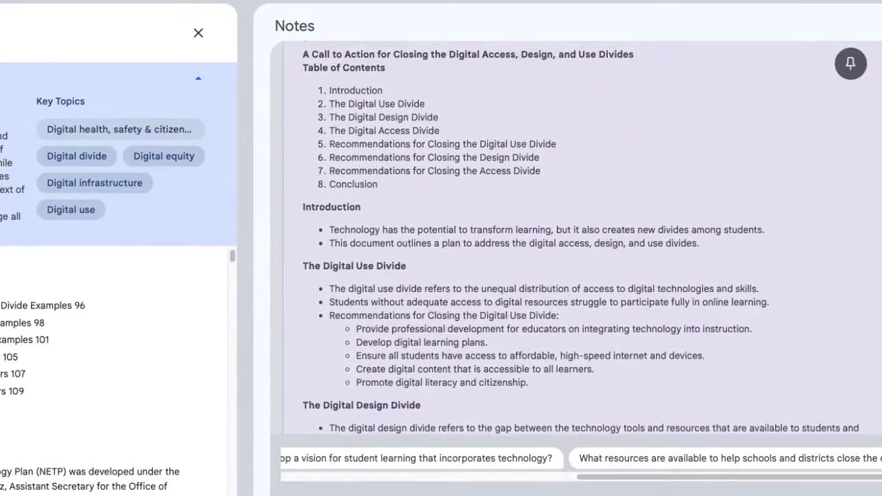
scroll(813, 275, "up", 2)
scroll(813, 276, "down", 7)
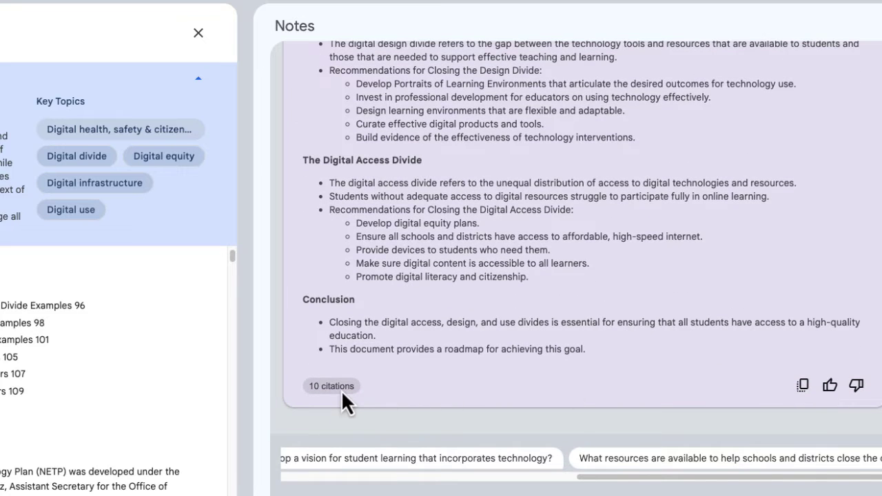
left_click(341, 390)
left_click(385, 385)
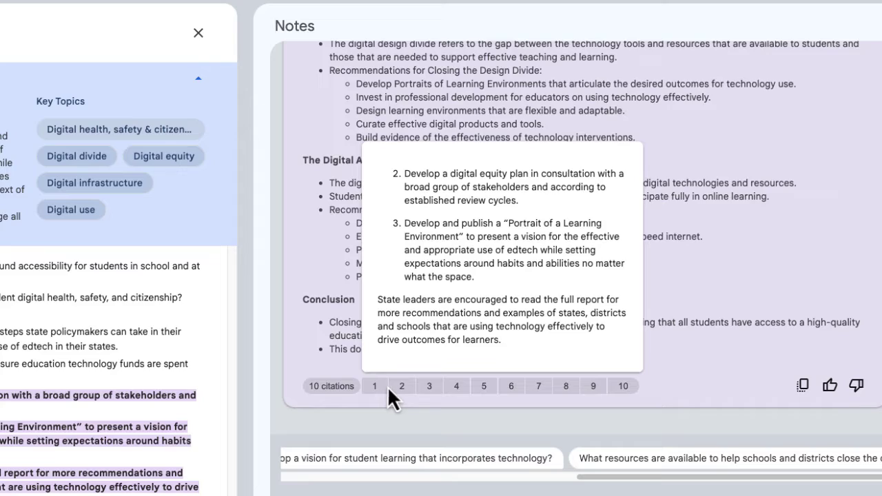
left_click(401, 386)
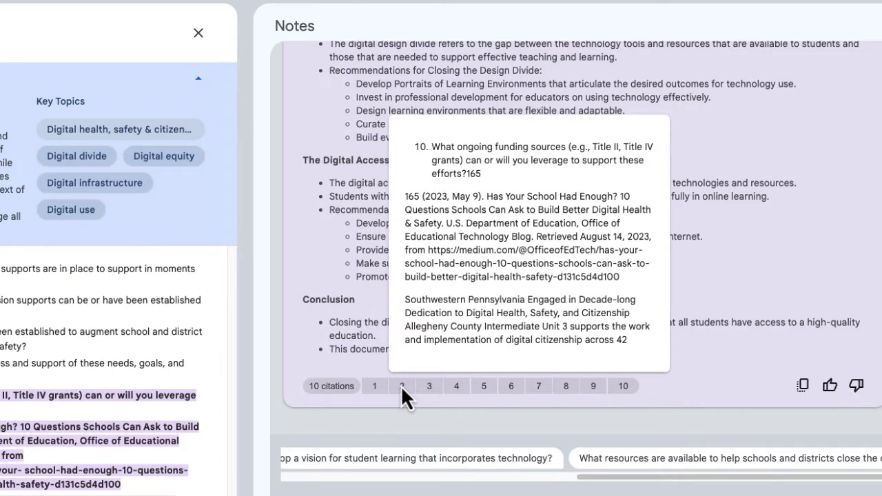
left_click(433, 389)
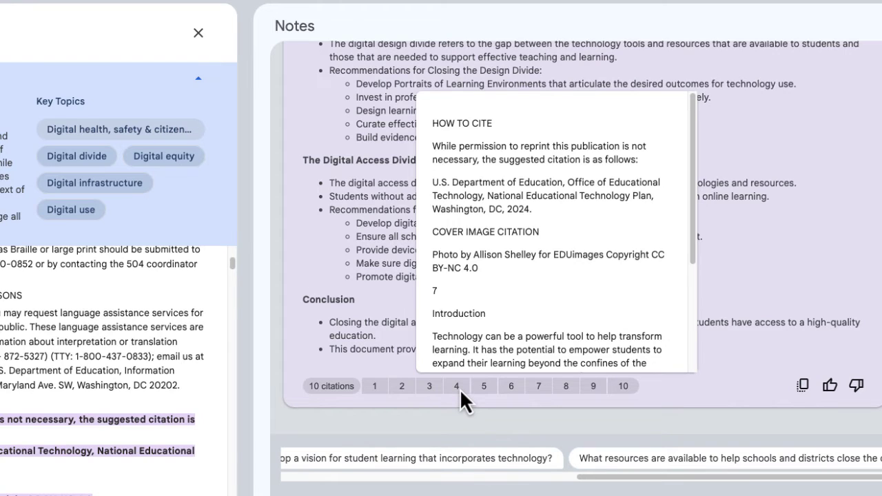
left_click(459, 389)
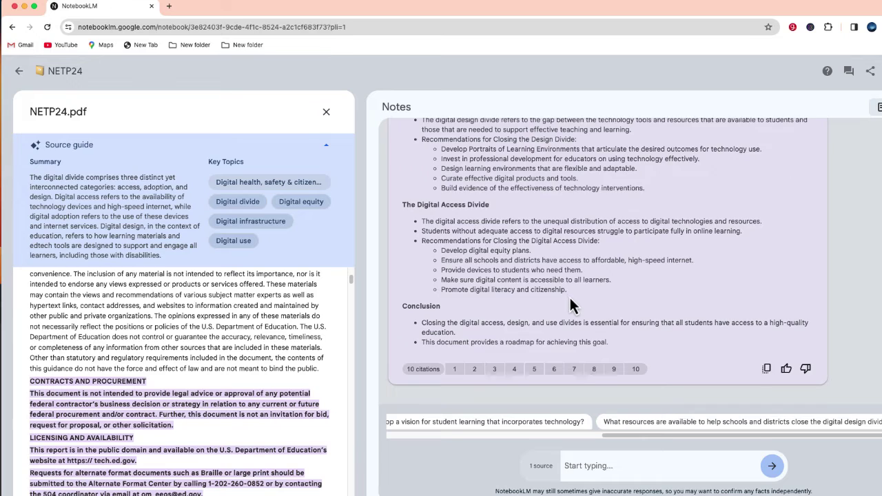
- Scroll through the outline from the Introduction to the Conclusion
scroll(571, 296, "up", 3)
scroll(571, 298, "down", 1)
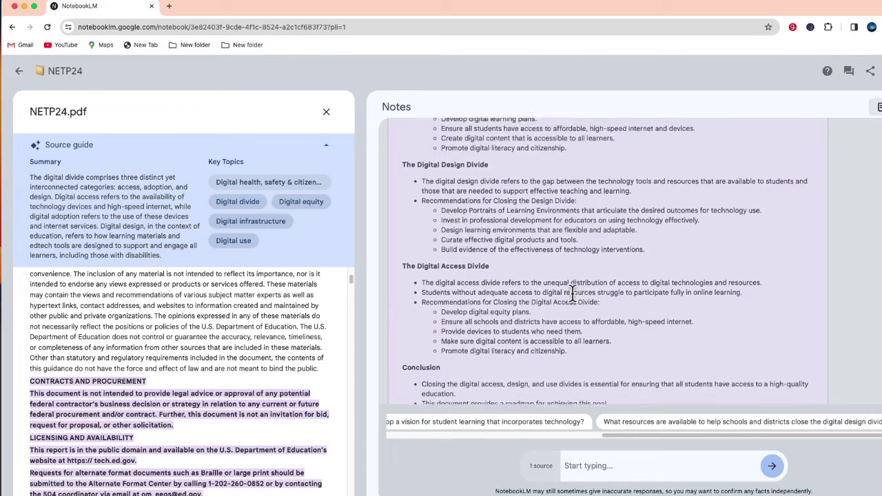
scroll(575, 296, "up", 2)
scroll(586, 298, "up", 3)
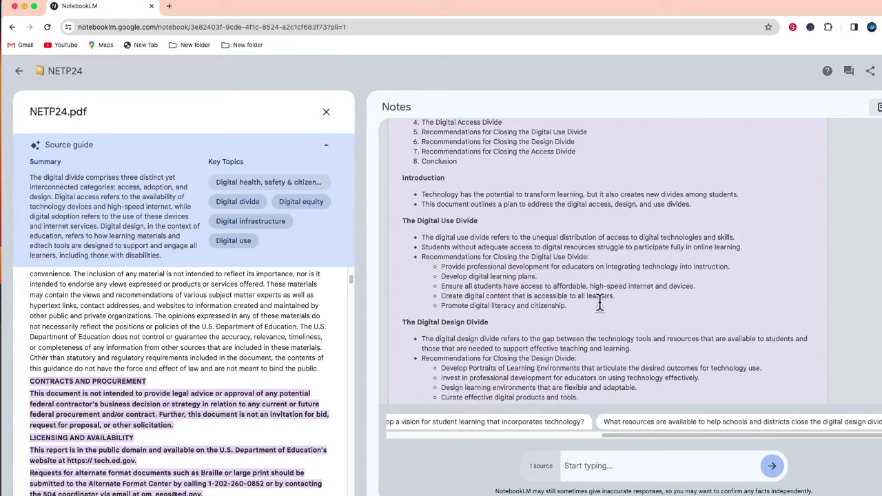
scroll(620, 310, "down", 6)
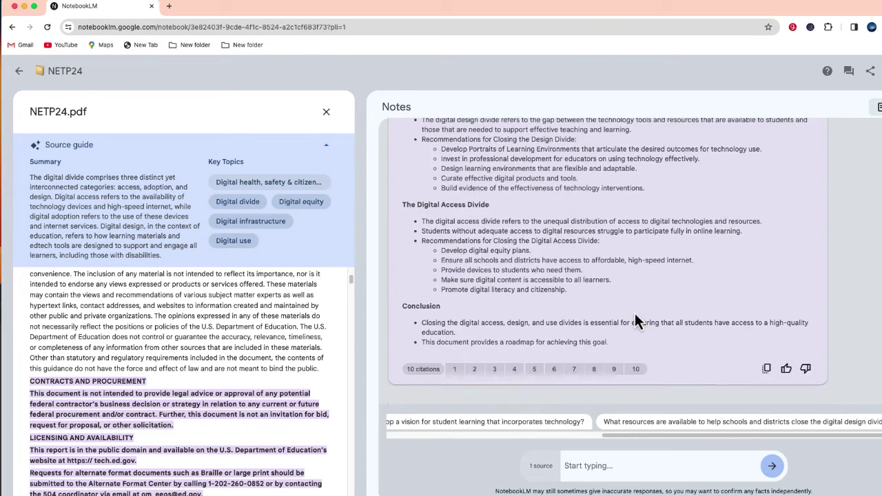
- Copy the outline into a new Google Doc and delete its Table of Contents heading and items 1–8
left_click(767, 370)
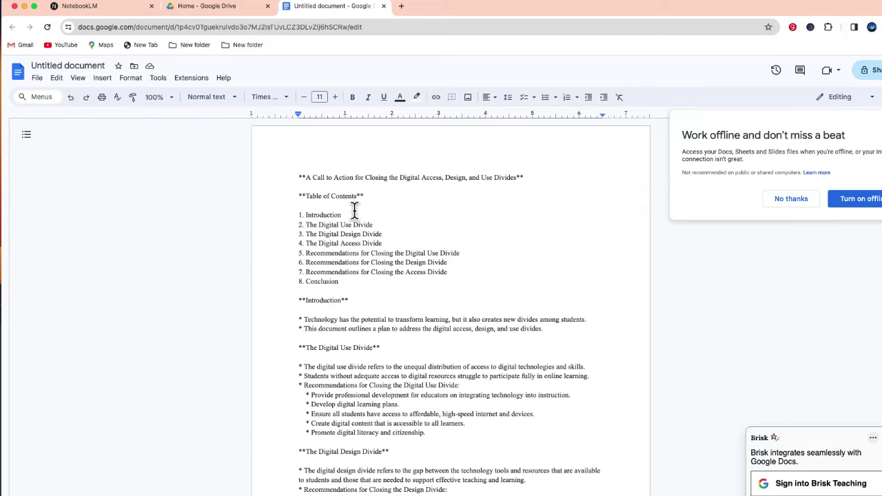
left_click_drag(366, 197, 294, 191)
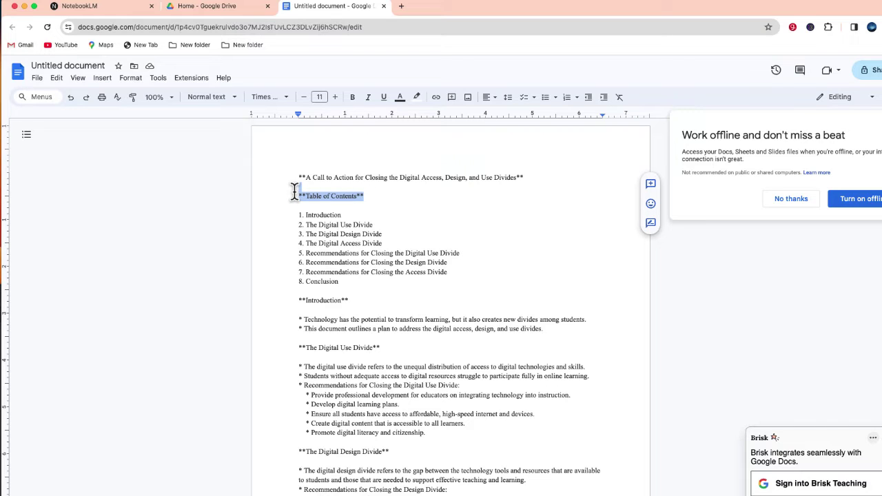
key("Delete")
left_click_drag(466, 262, 294, 182)
key("Delete")
left_click_drag(339, 206, 280, 191)
key("Delete")
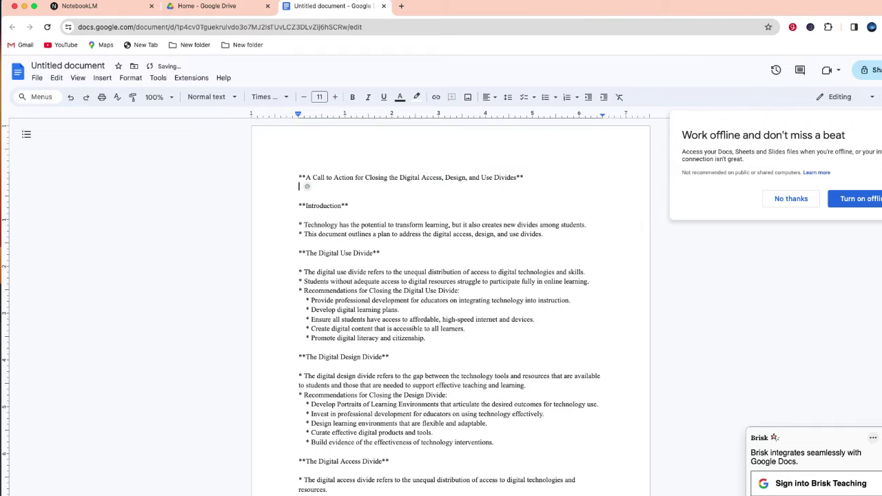
left_click_drag(392, 357, 306, 357)
key("super+1")
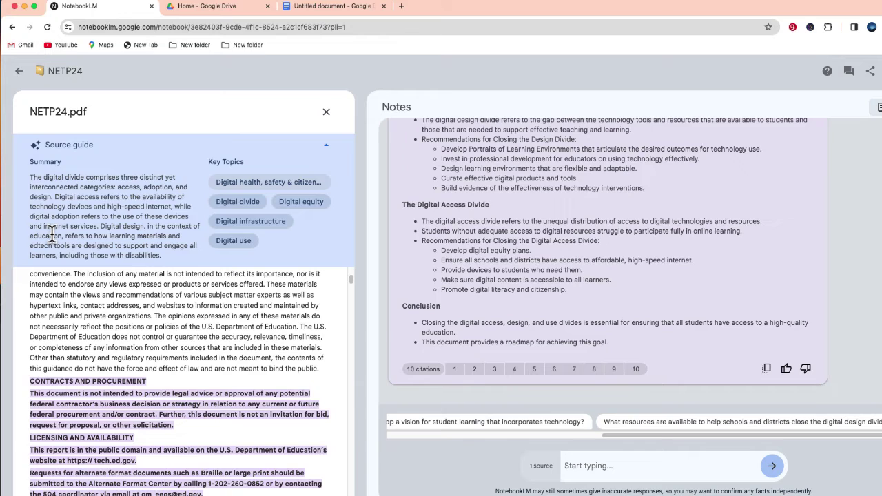